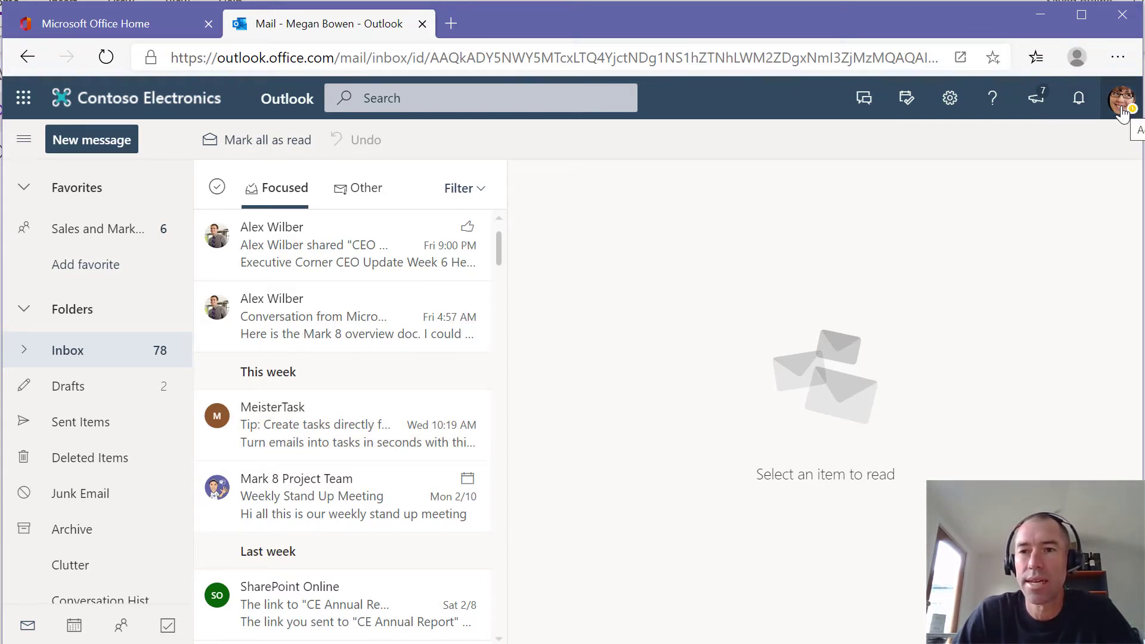
Start a new email to the suggested colleague with the subject 'Proposal Followup'
click(113, 142)
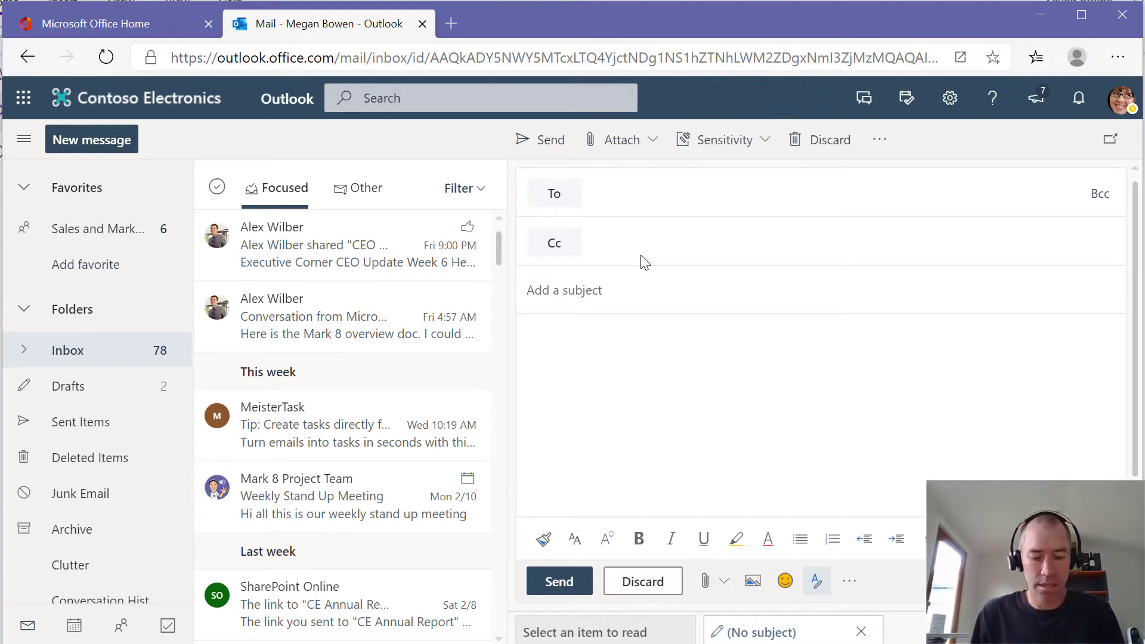
text(alex)
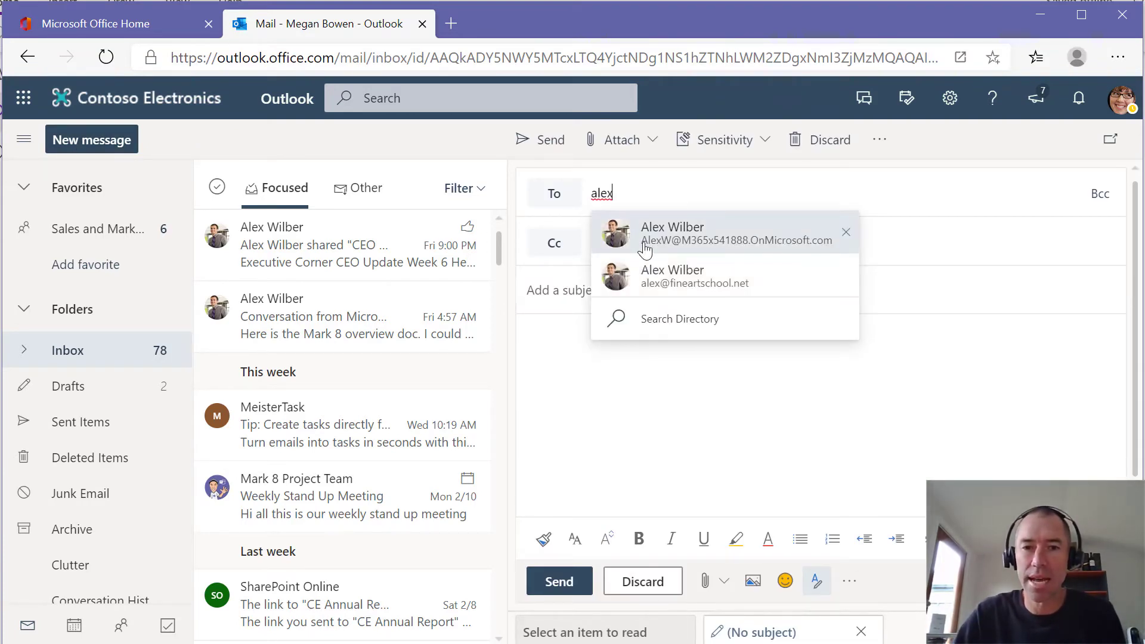
click(608, 250)
click(588, 286)
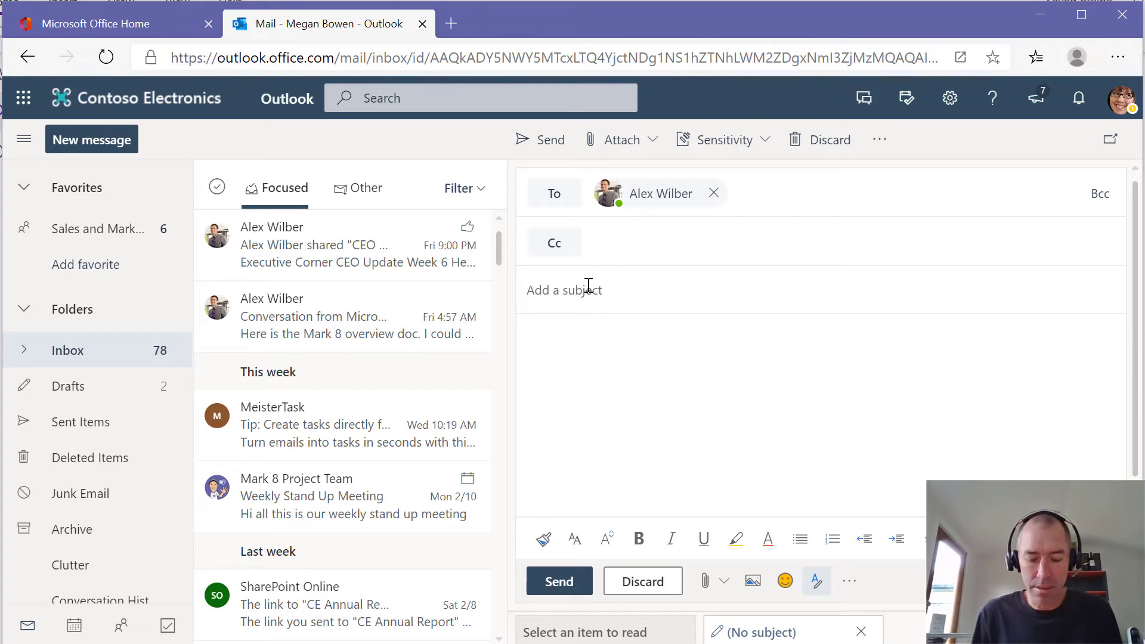
text(Proposal Fo)
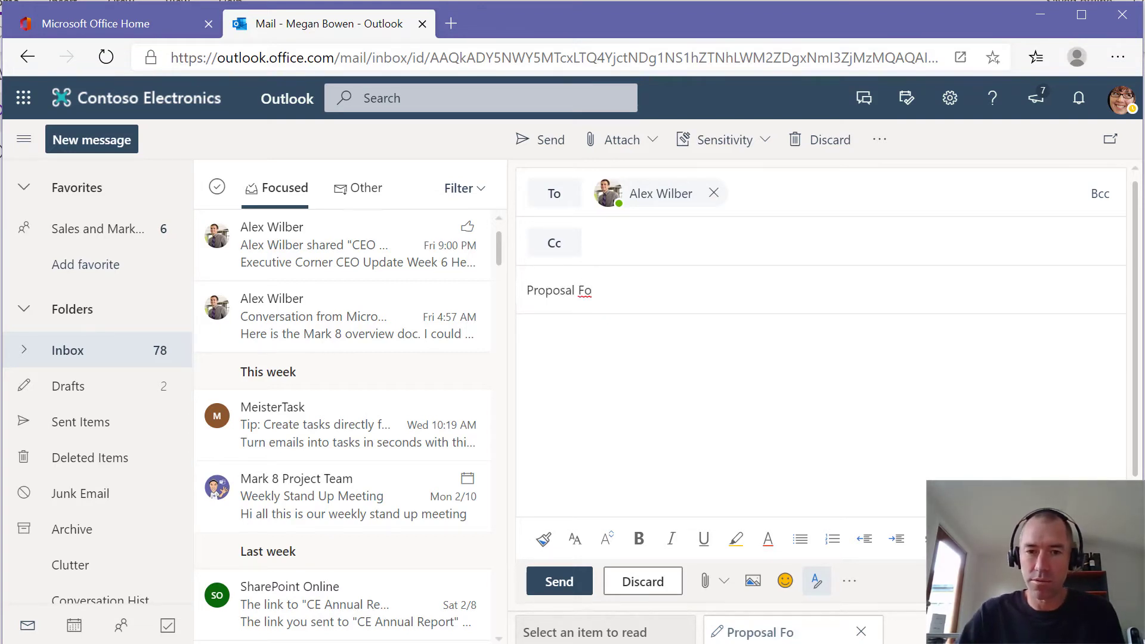
text(llow)
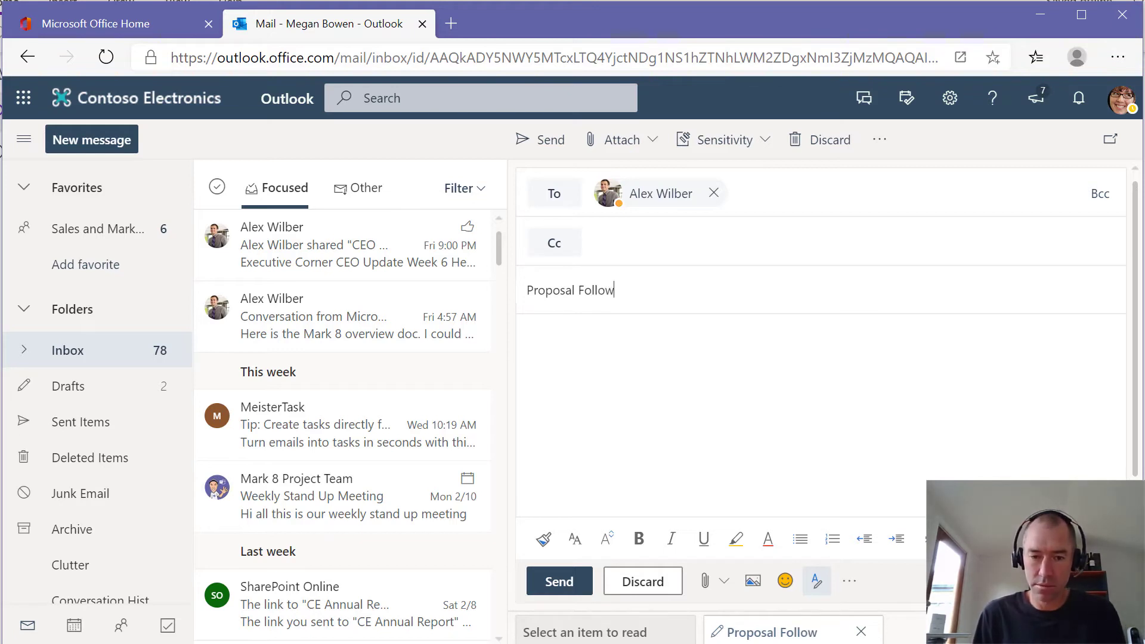
text(up)
Write a greeting and 'We need to get cracking on this...Can you follow up' request, then send
key(Tab)
text(Hi Alex,)
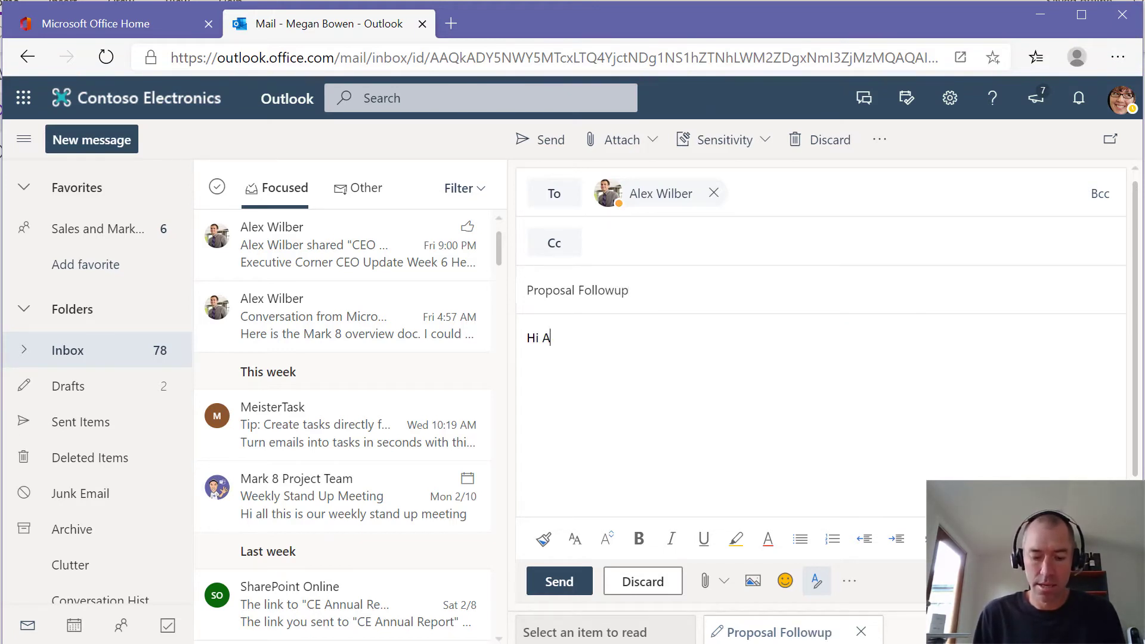
key(Return)
key(Return)
text(W)
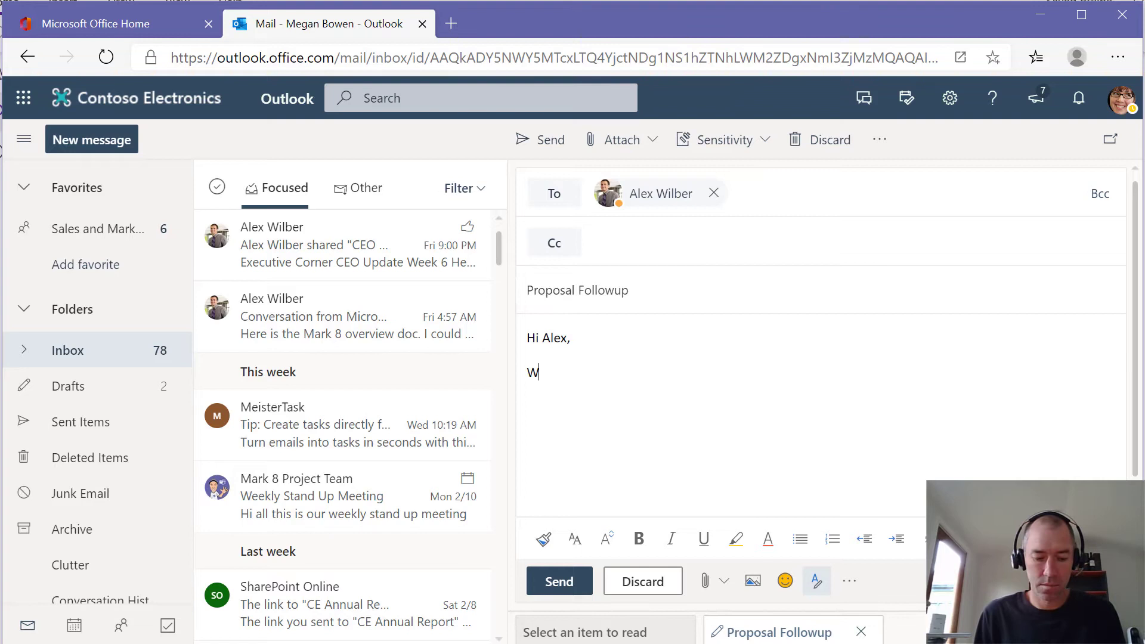
text(e need to get )
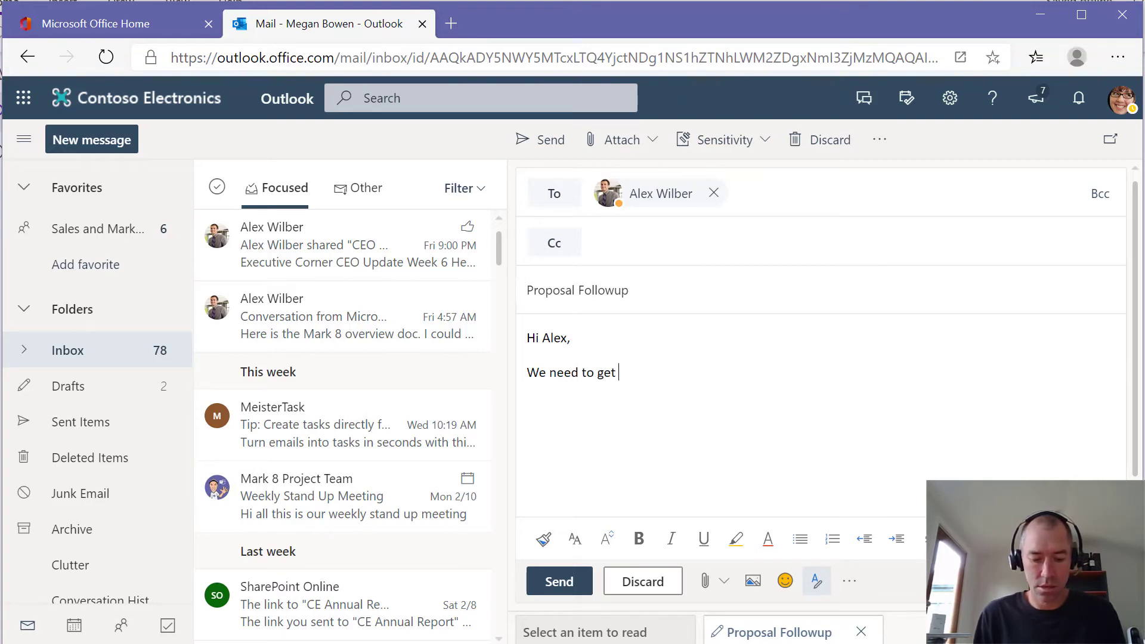
text(cracking on this...Can yuo)
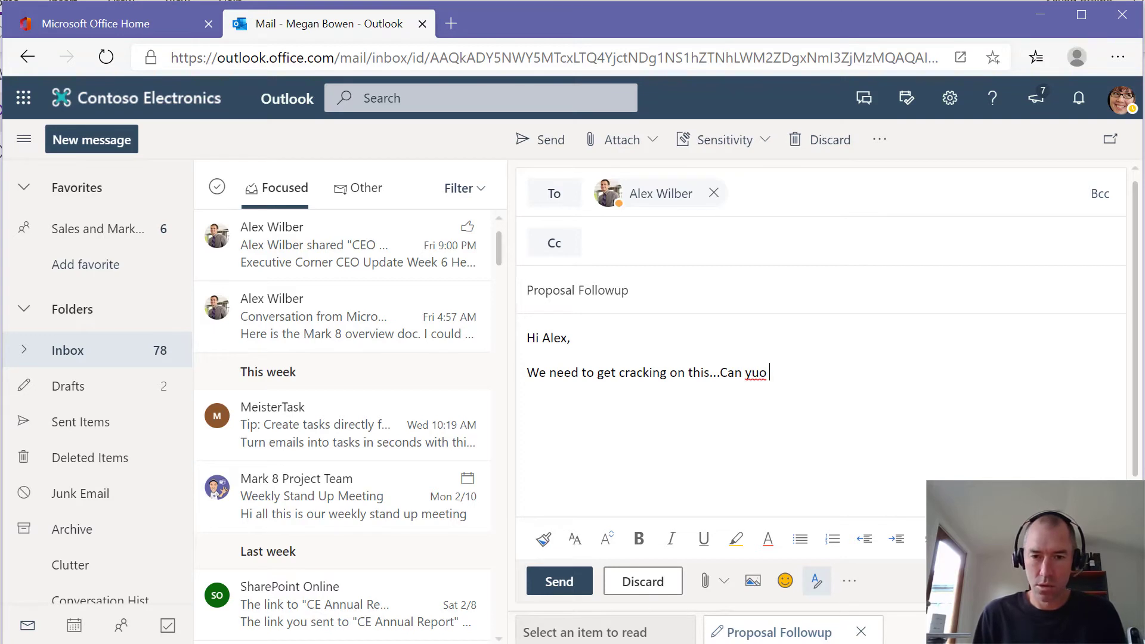
key(BackSpace)
key(BackSpace)
text(out)
key(BackSpace)
key(BackSpace)
key(BackSpace)
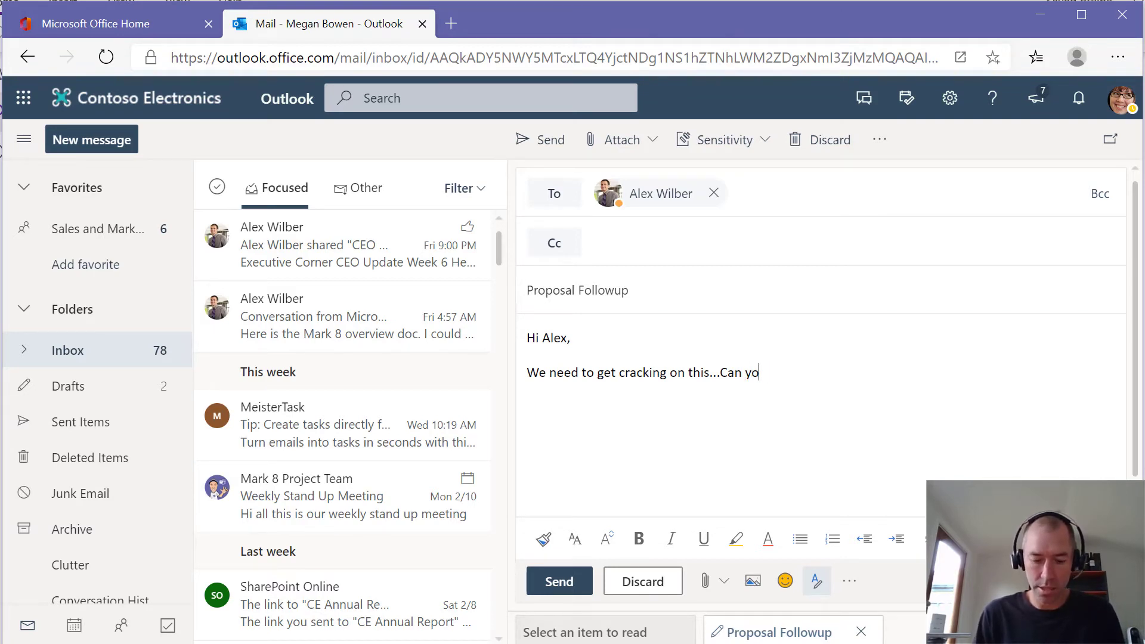
text(u follow up )
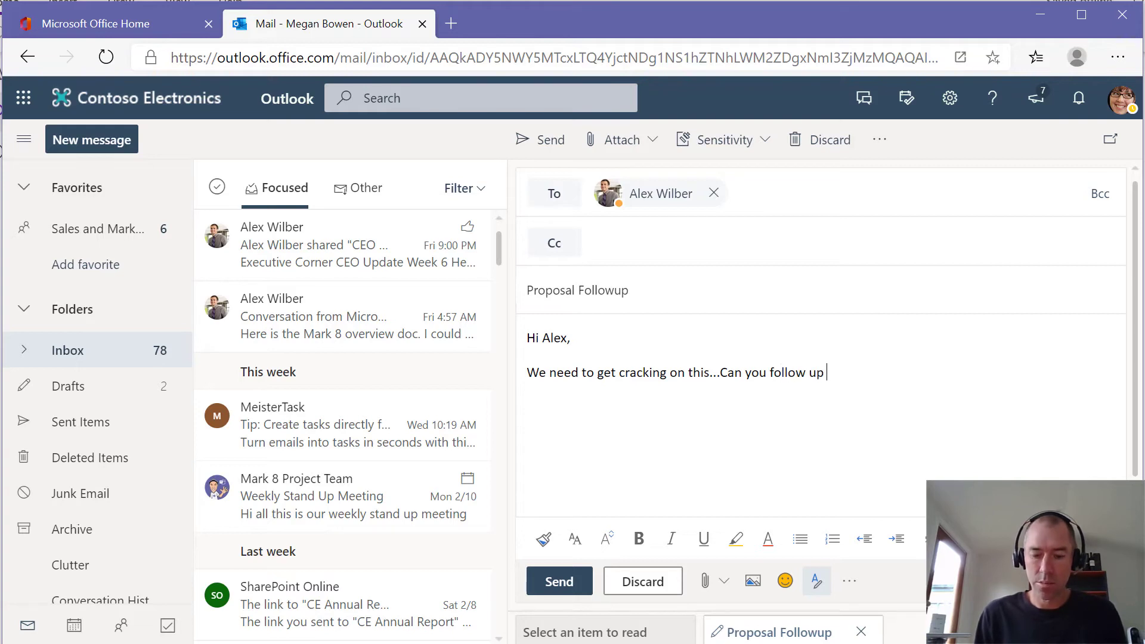
text(with Joph)
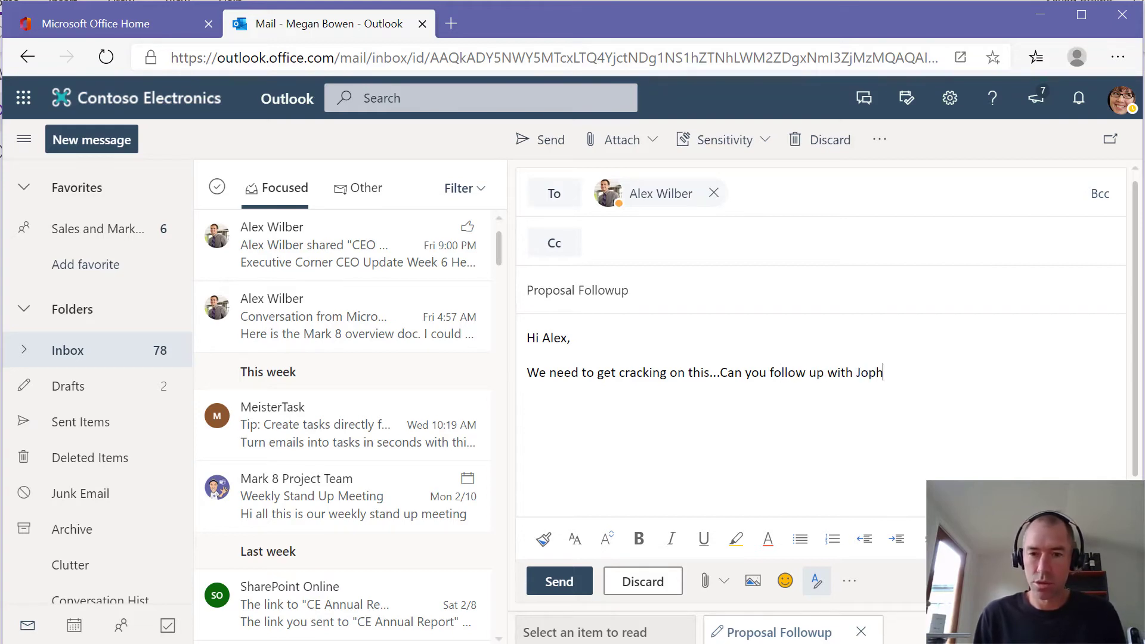
key(BackSpace)
key(BackSpace)
text(hn)
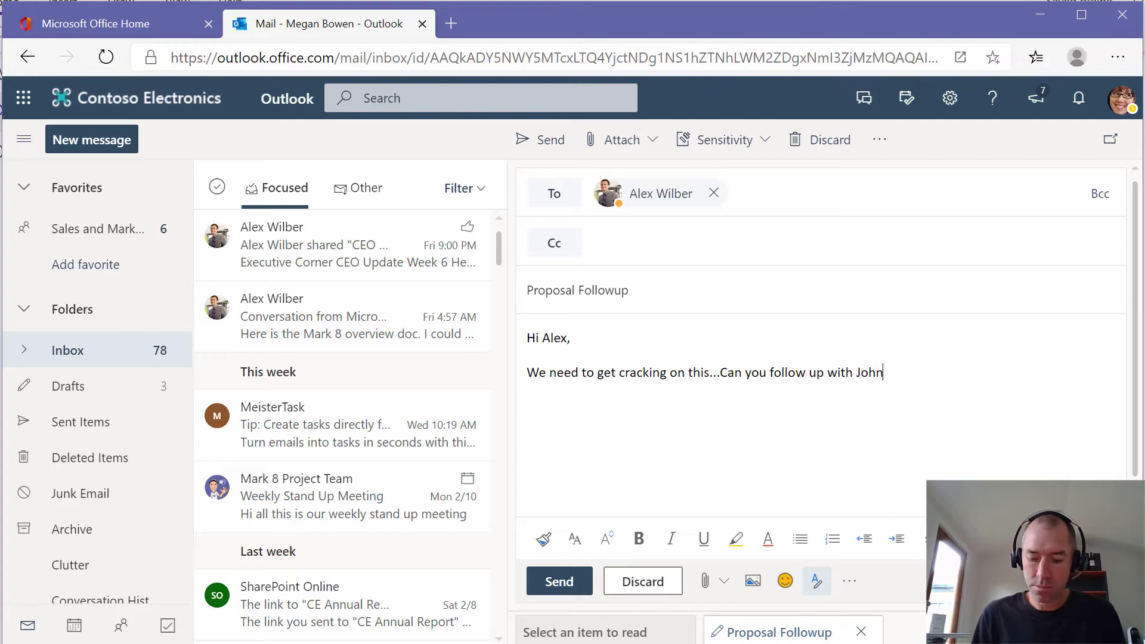
text(?)
key(Return)
key(Return)
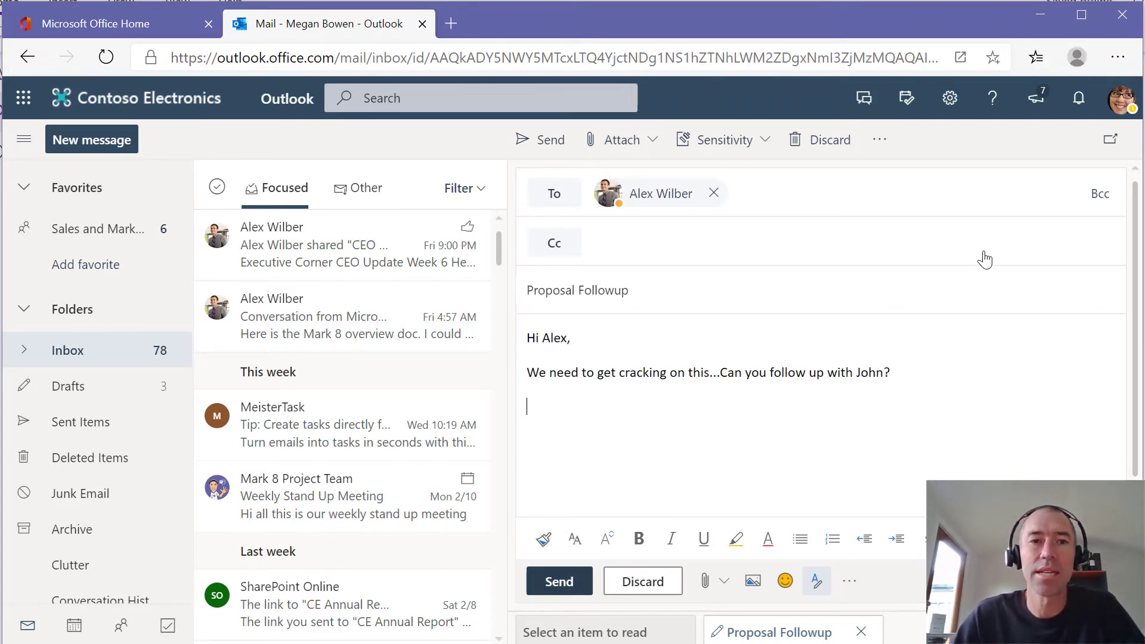
key(ctrl+Return)
In the recipient's mailbox window, open the received Proposal Followup message
drag(1144, 75, 656, 18)
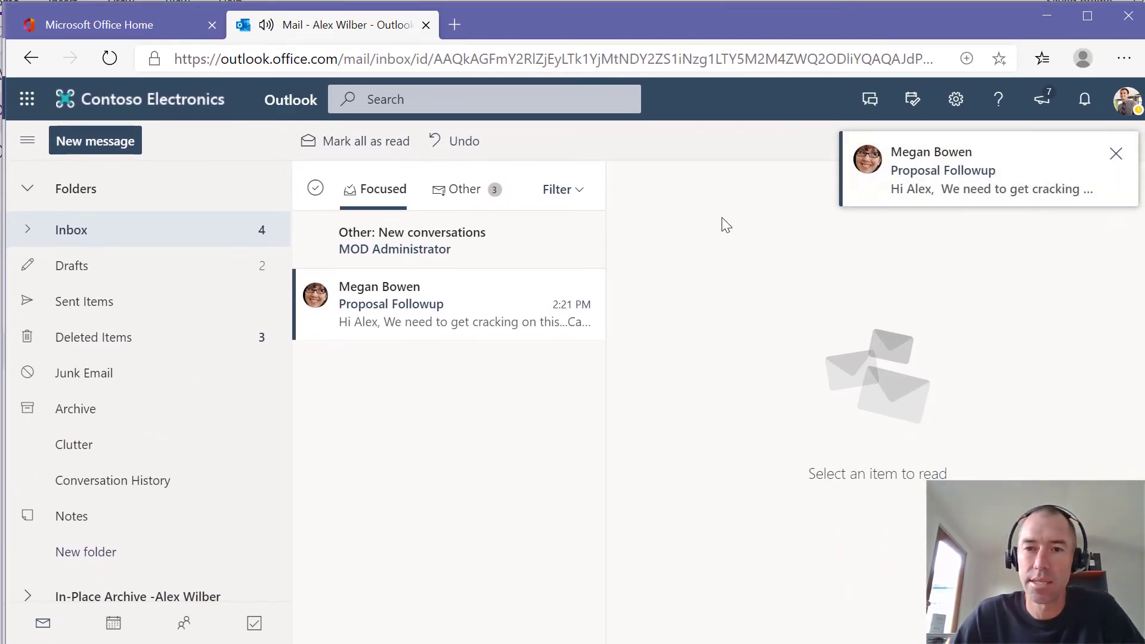
click(481, 297)
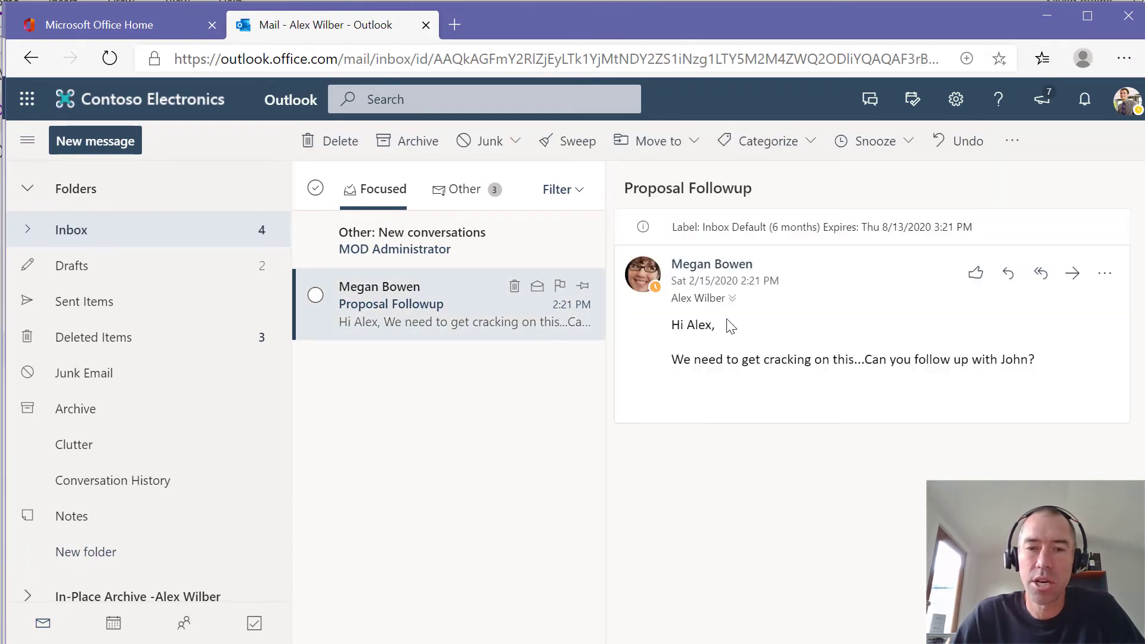
Give the open Proposal Followup message a thumbs-up like
click(976, 274)
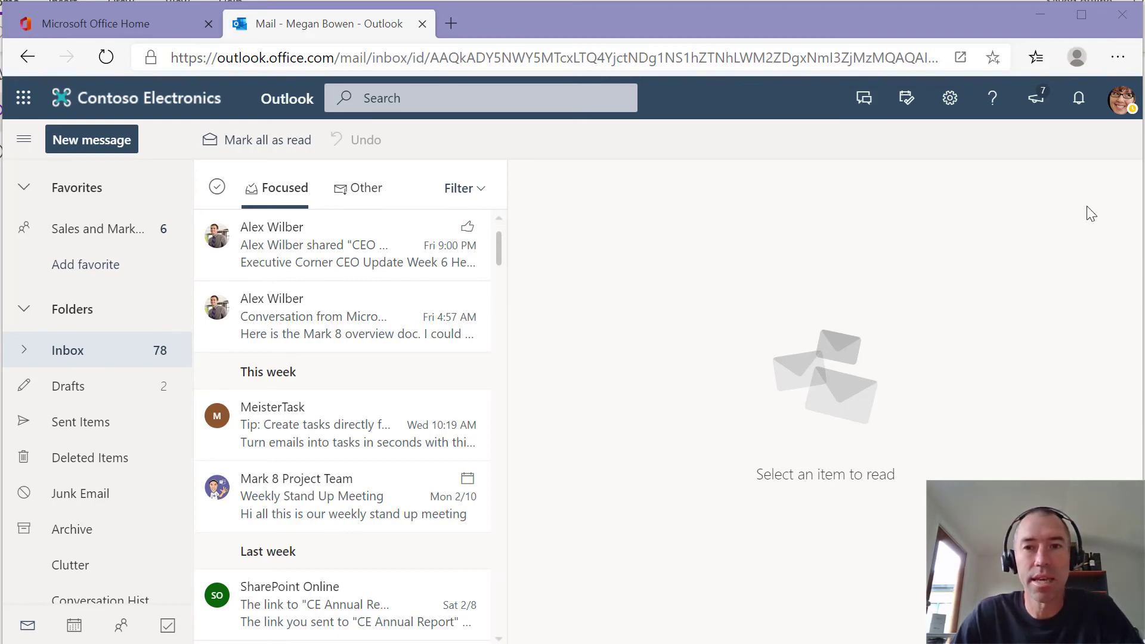
click(1077, 104)
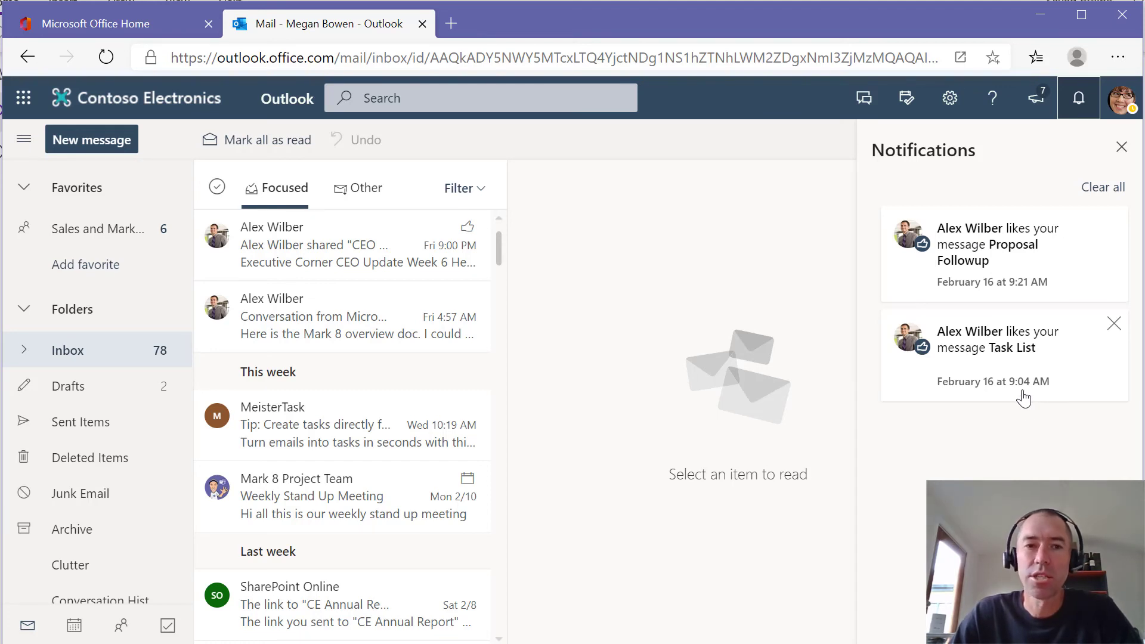
click(1082, 106)
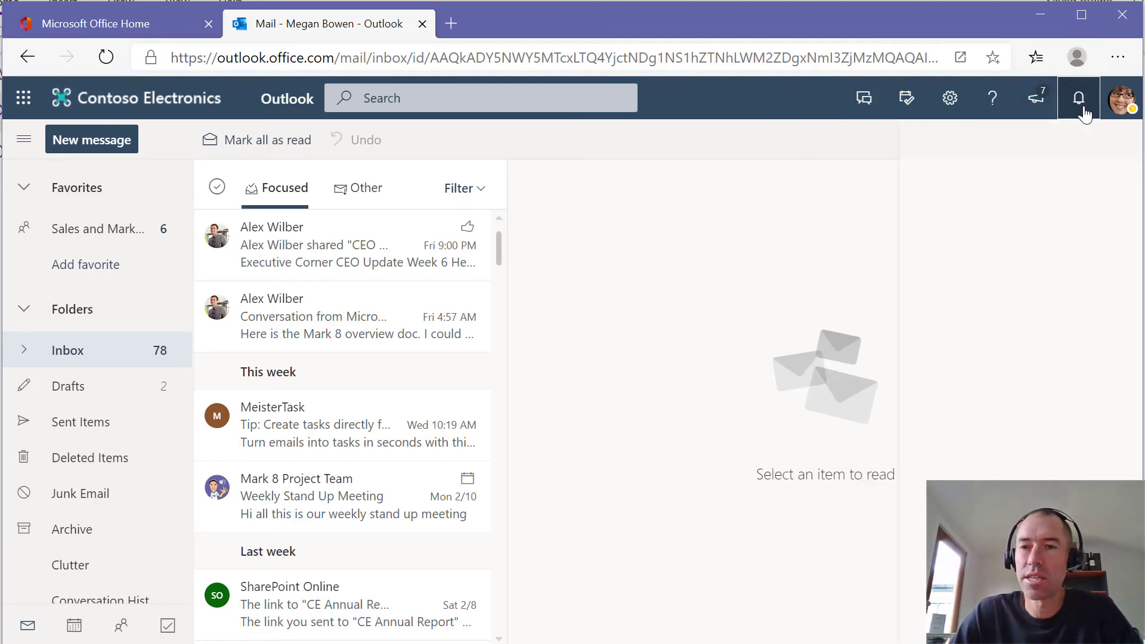